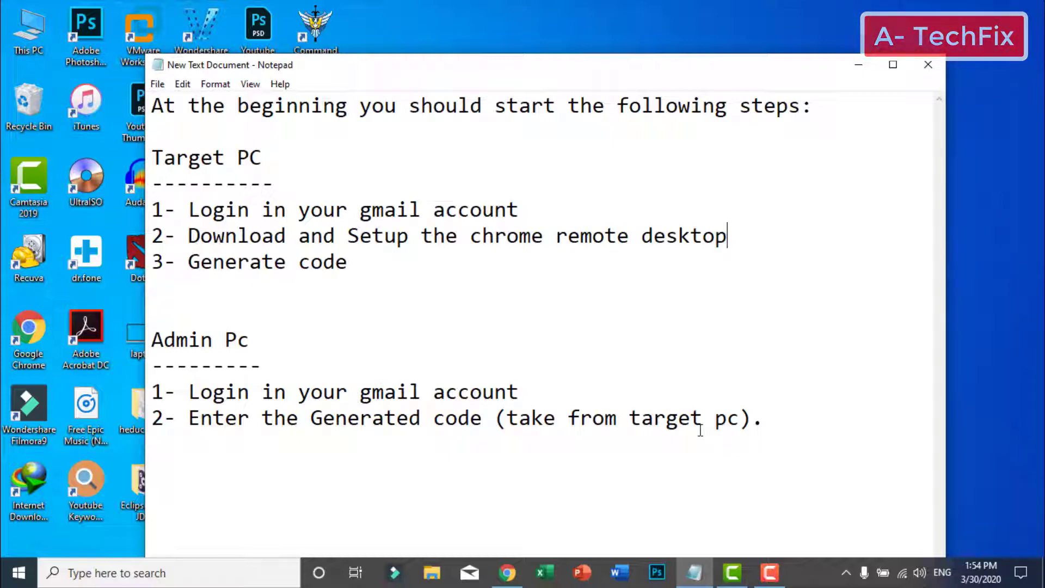
Minimise Notepad, which holds the Target PC and Admin PC setup steps, to reach the desktop
click(864, 65)
Search Google for 'chrome remote desktop' in a new Chrome tab
click(508, 573)
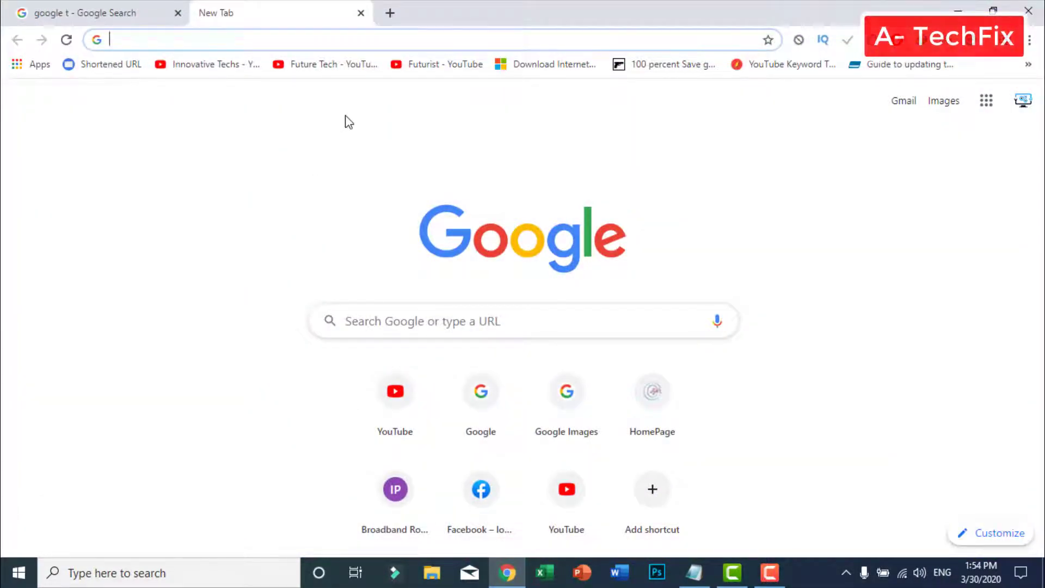
text(chrome )
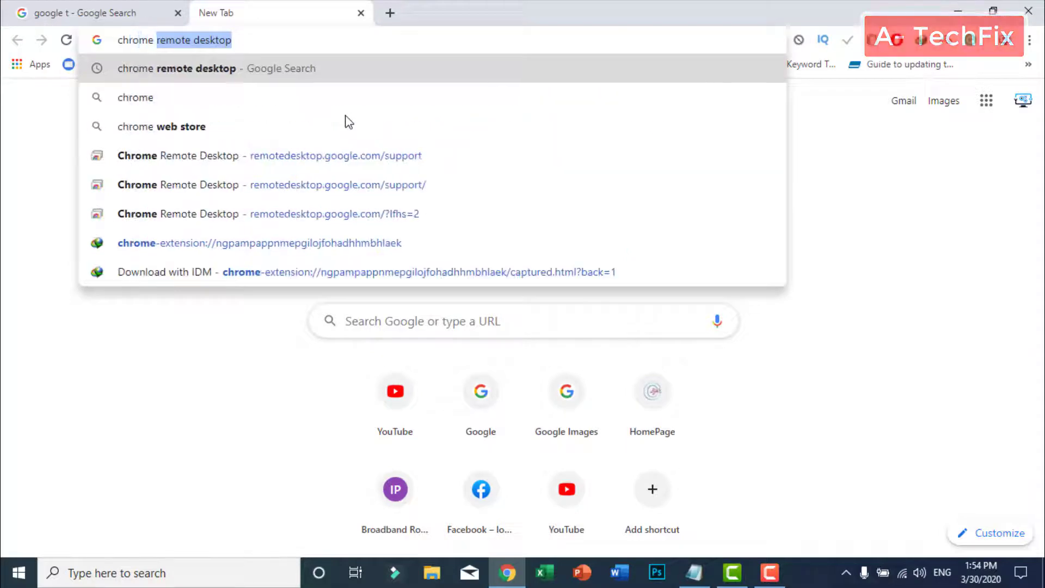
text(remote de)
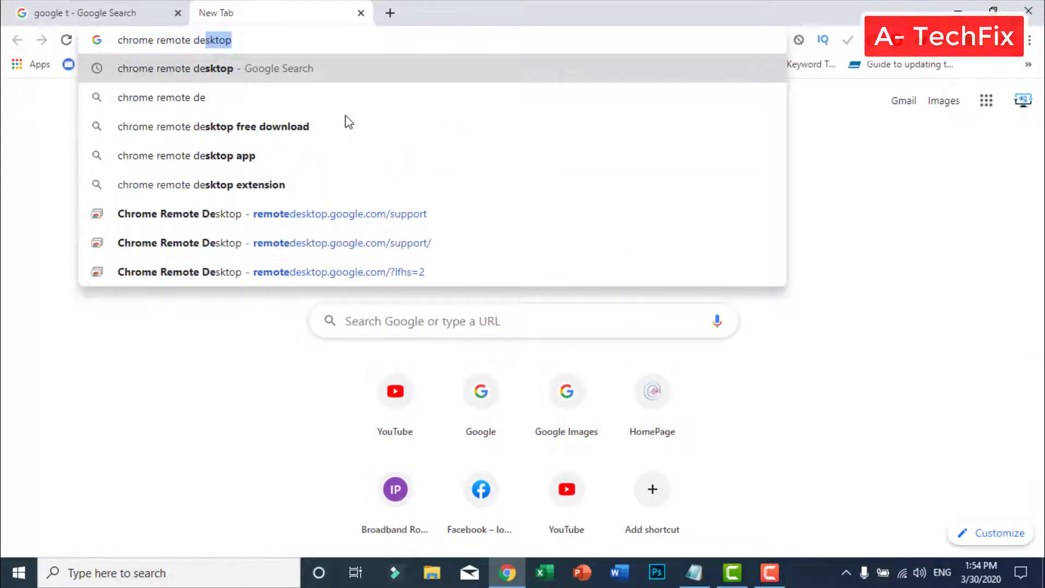
text(sktop)
key(Return)
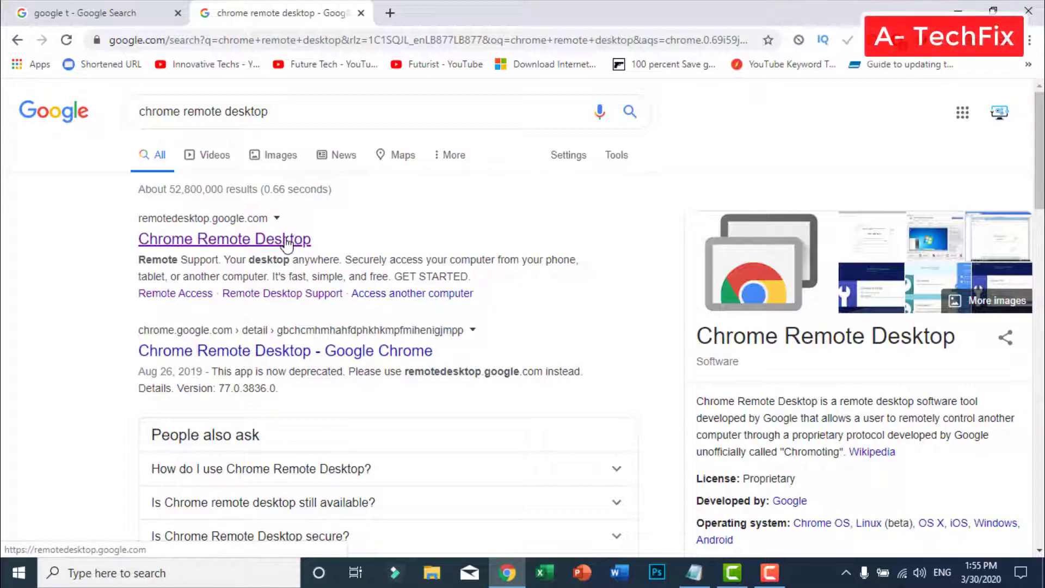
Open the remotedesktop.google.com result and start the Get Support download
click(281, 241)
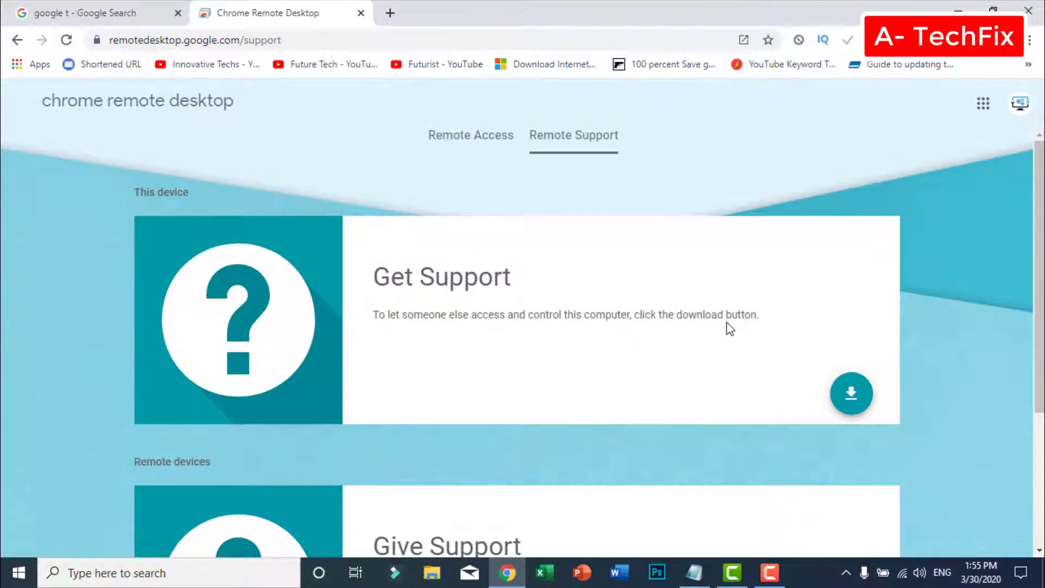
scroll(777, 326, down, 1)
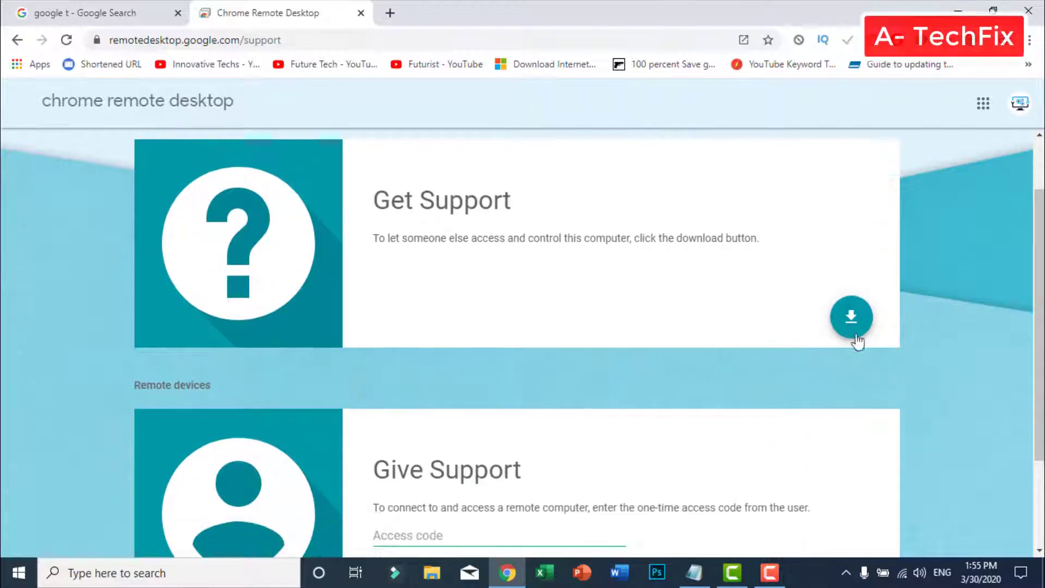
click(856, 325)
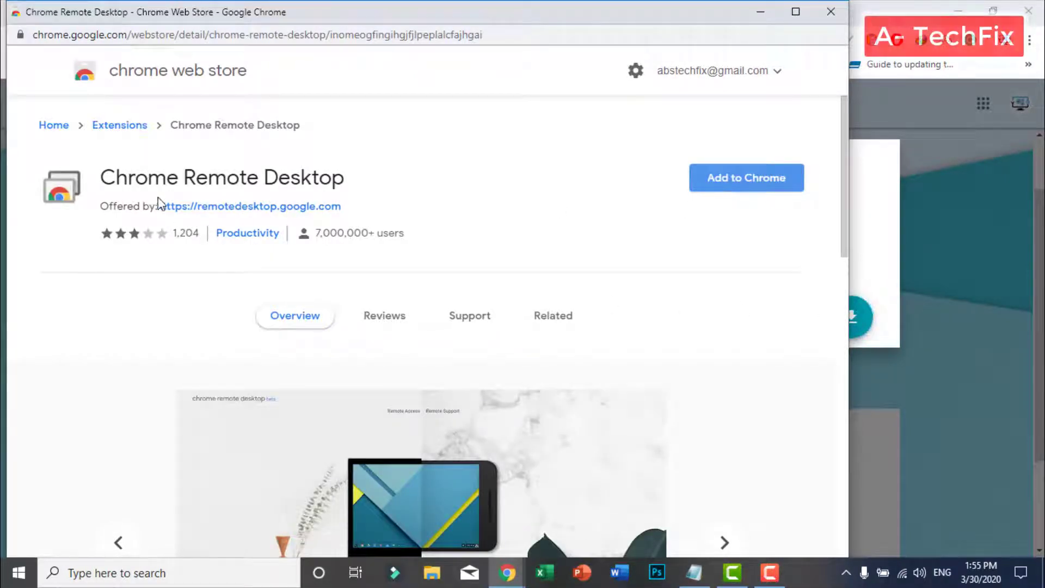
Add the Chrome Remote Desktop extension to Chrome, confirming the permission prompt
click(735, 180)
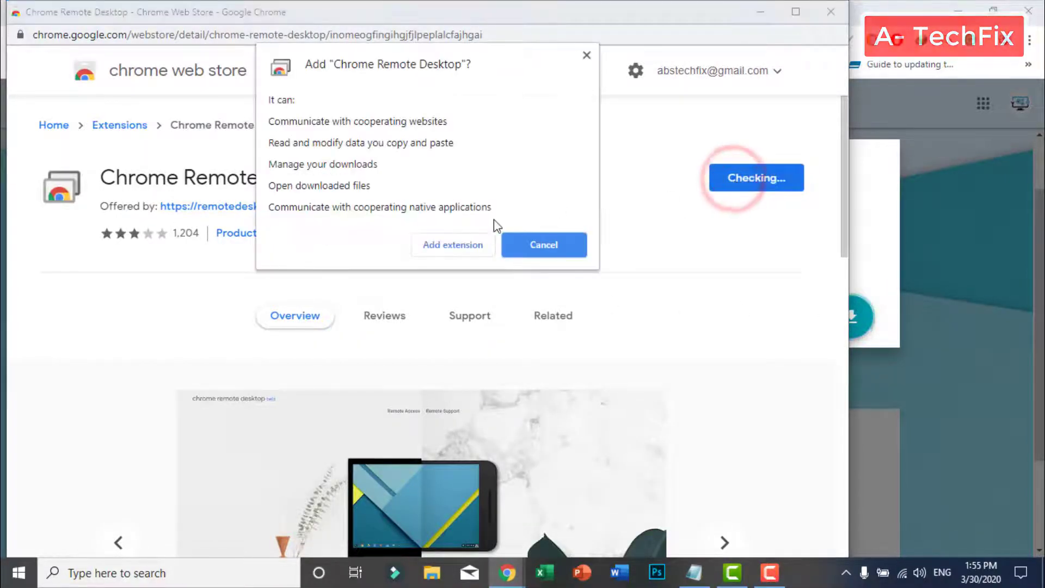
click(451, 246)
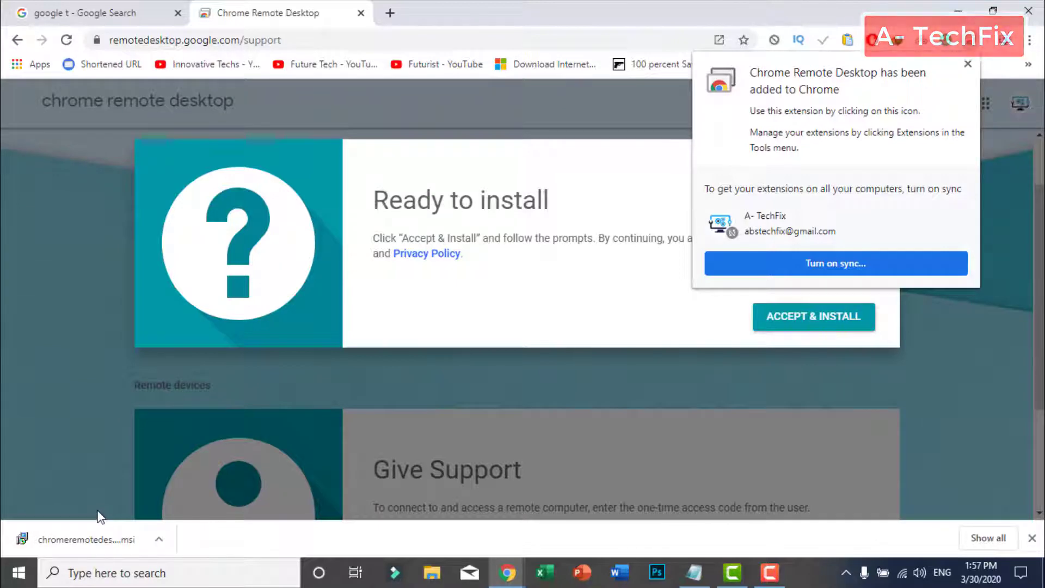
Accept the terms and run the Chrome Remote Desktop Host installer, dismissing the follow-up tip
click(99, 516)
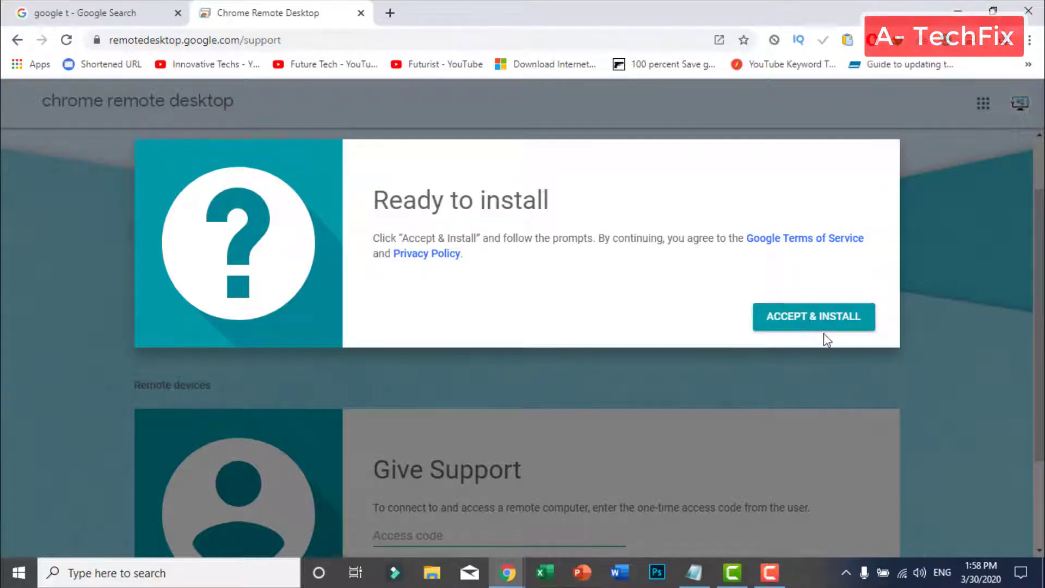
click(828, 317)
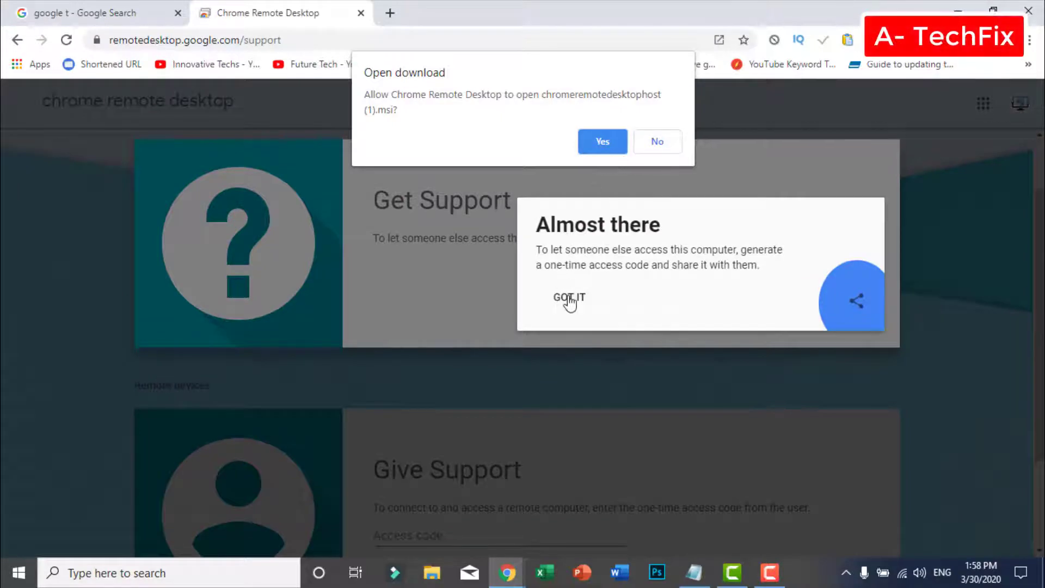
click(567, 297)
click(603, 143)
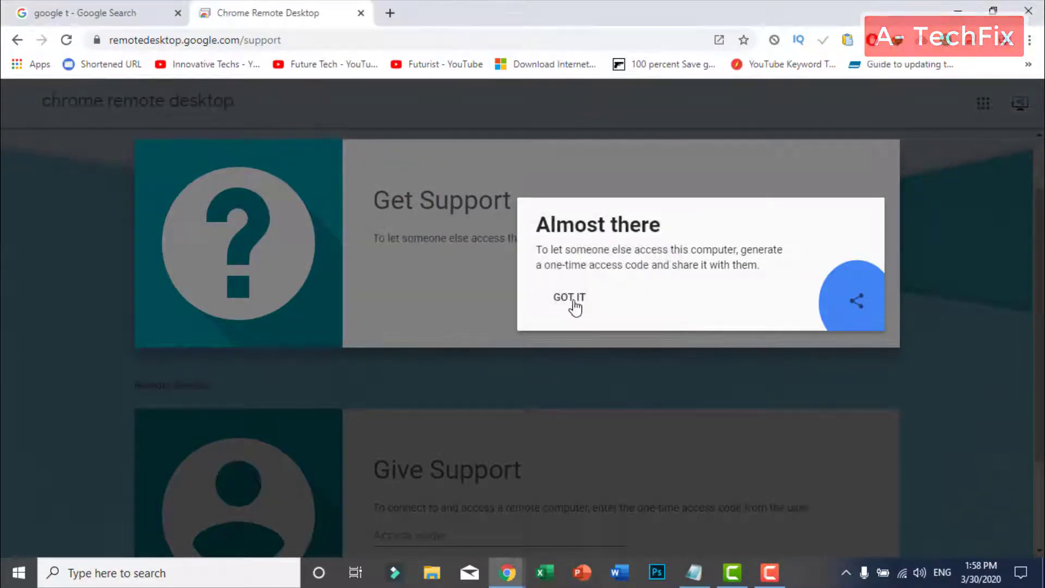
click(568, 298)
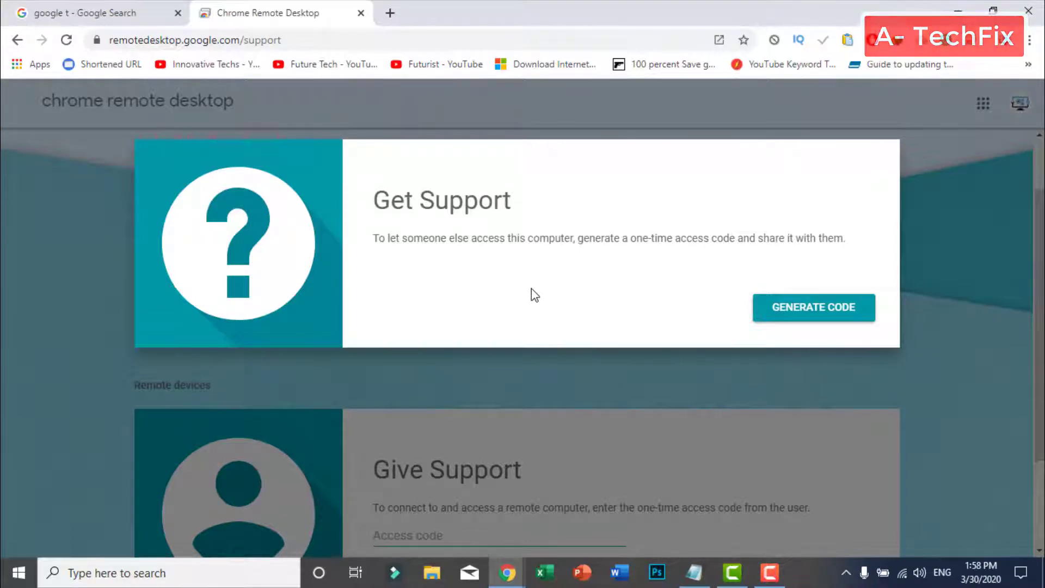
Close the leftover Chrome Web Store window
scroll(501, 312, down, 2)
scroll(512, 318, up, 4)
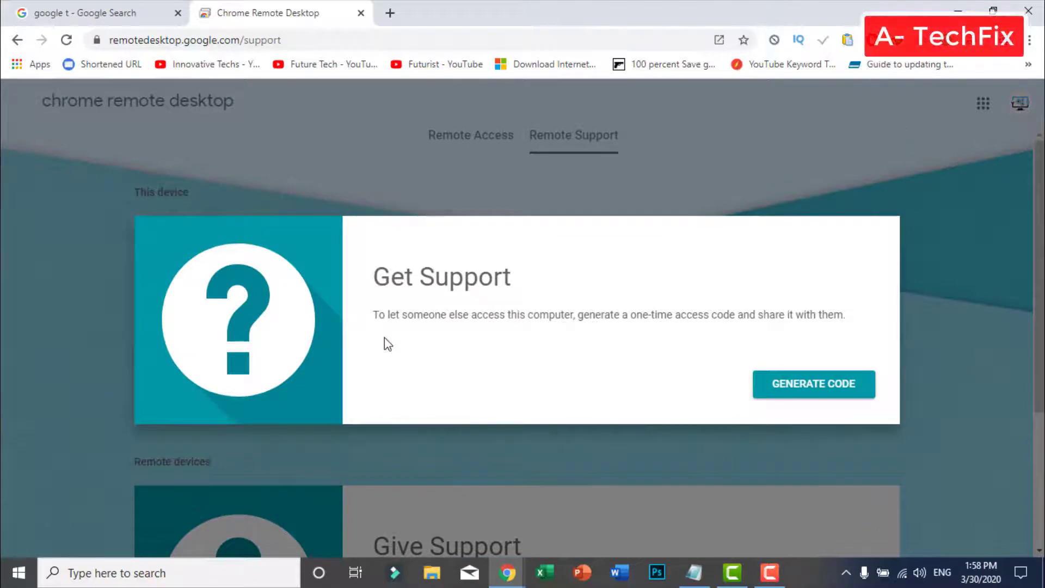
scroll(427, 362, down, 2)
scroll(427, 362, down, 3)
scroll(434, 361, up, 5)
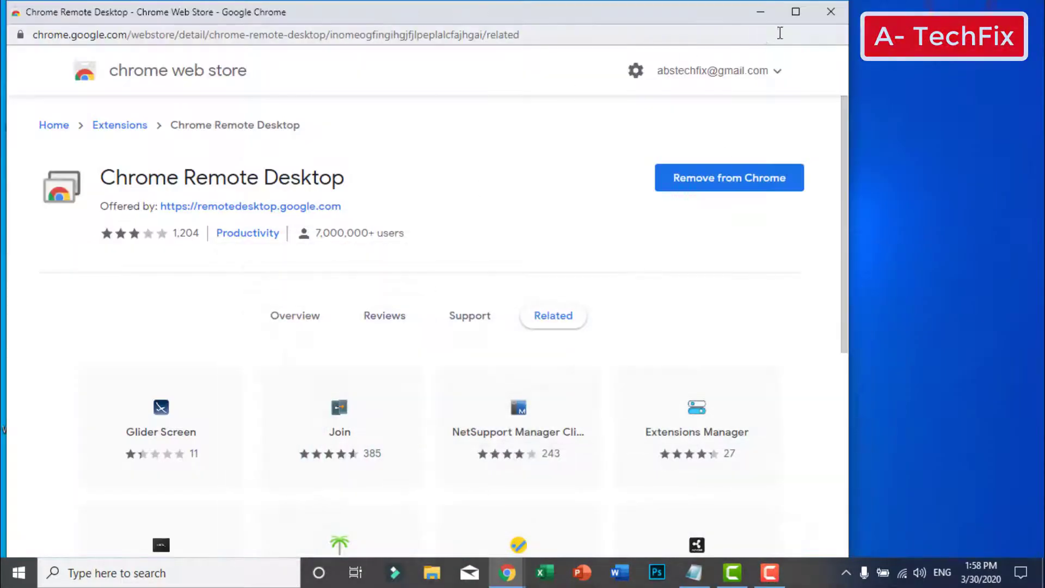
click(831, 17)
click(563, 243)
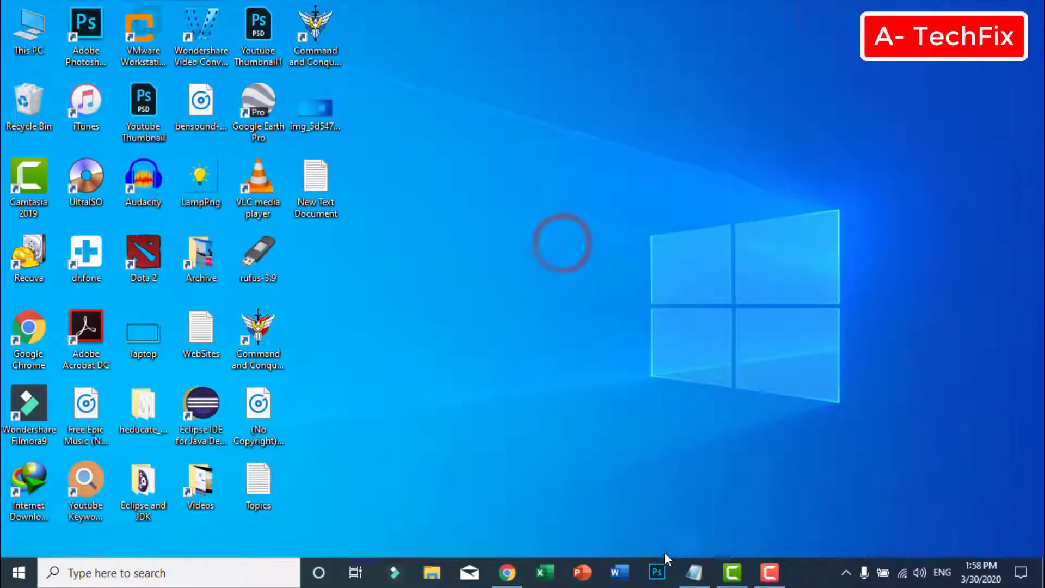
Bring Chrome back and switch to the Remote Access section
click(519, 575)
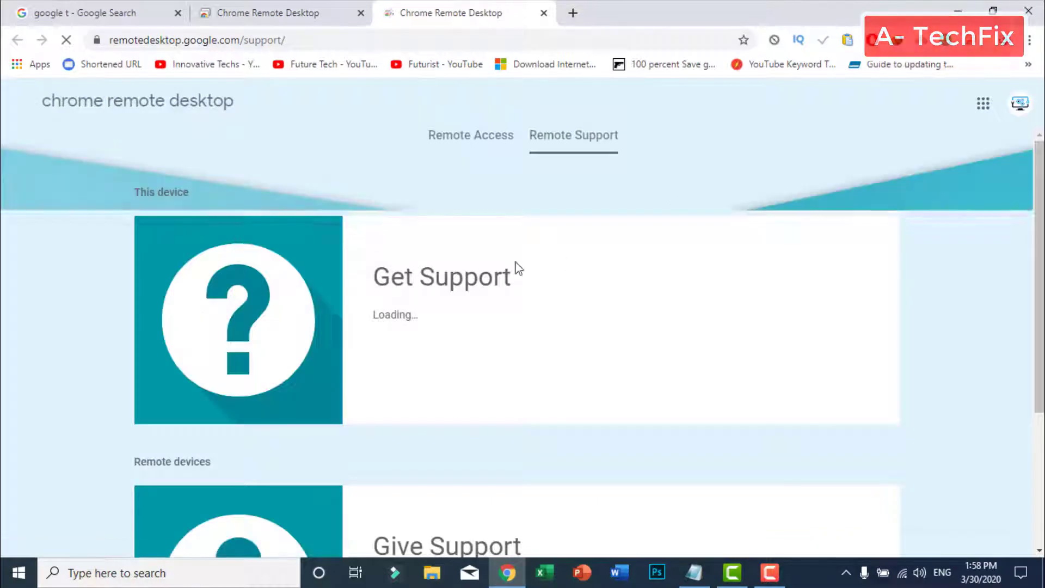
click(470, 136)
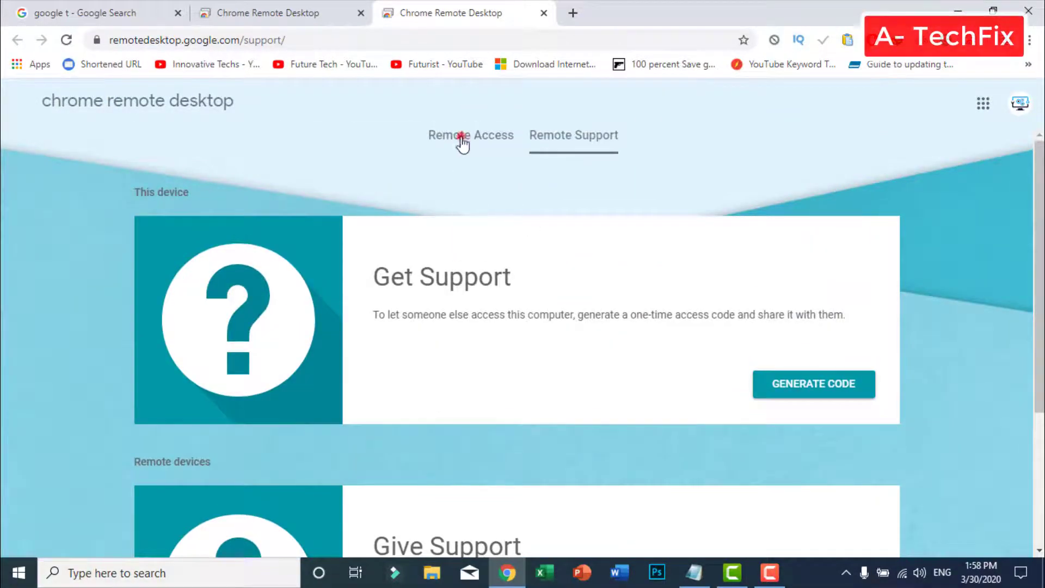
click(460, 136)
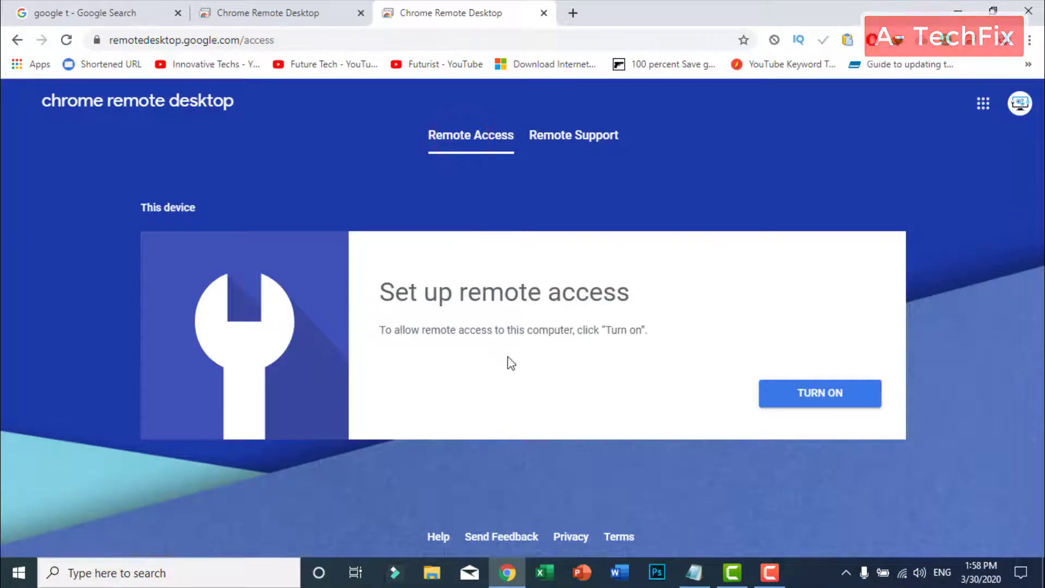
Turn on remote access for this computer, keeping the device name InternetPc
click(810, 404)
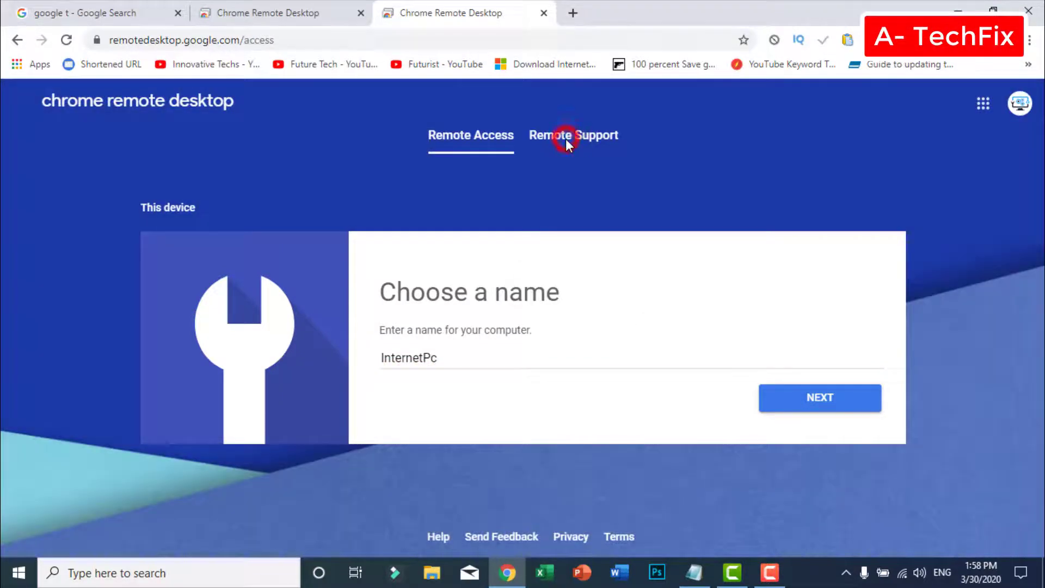
click(565, 139)
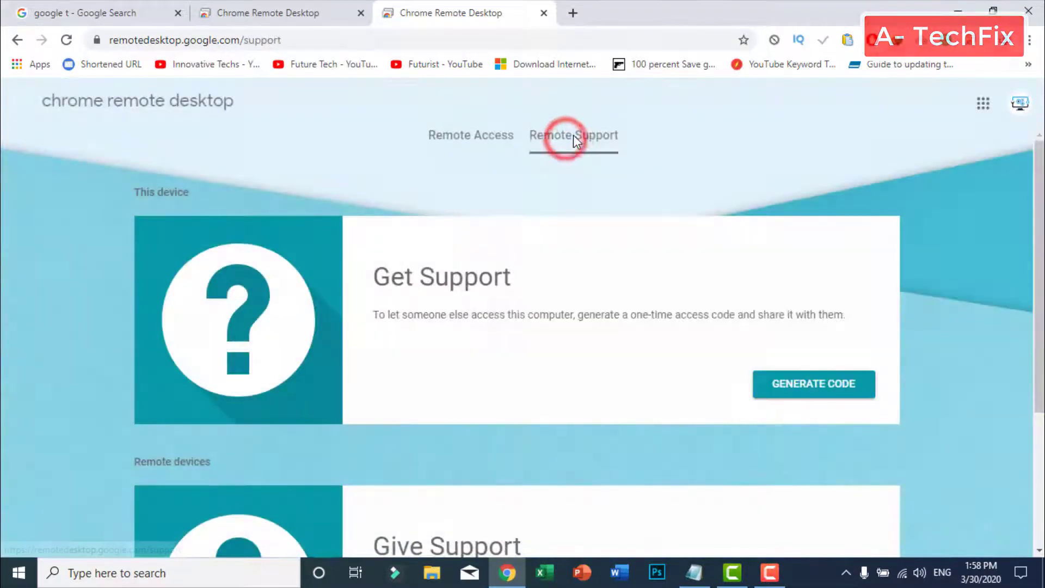
click(462, 143)
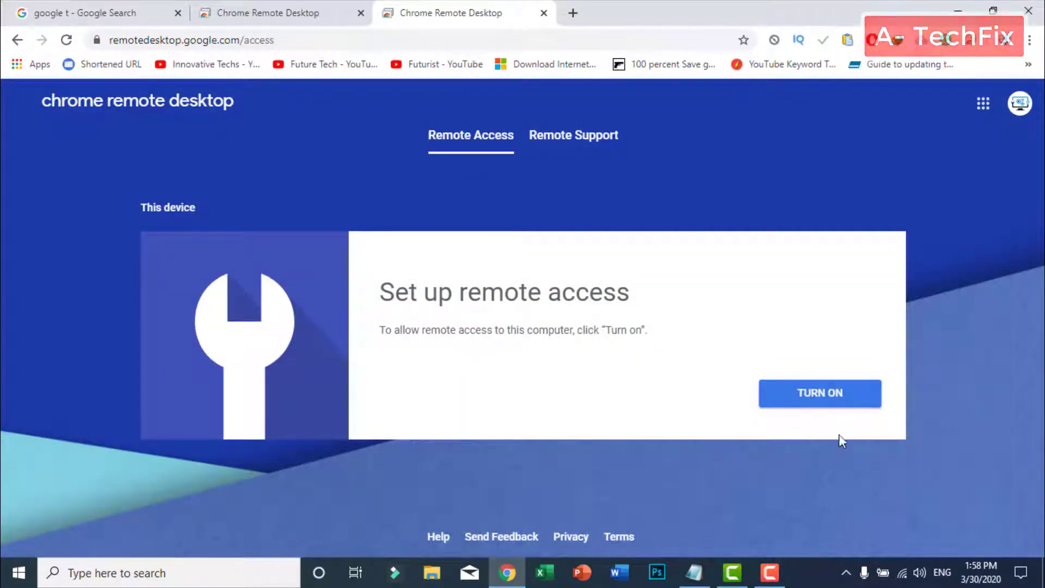
click(853, 400)
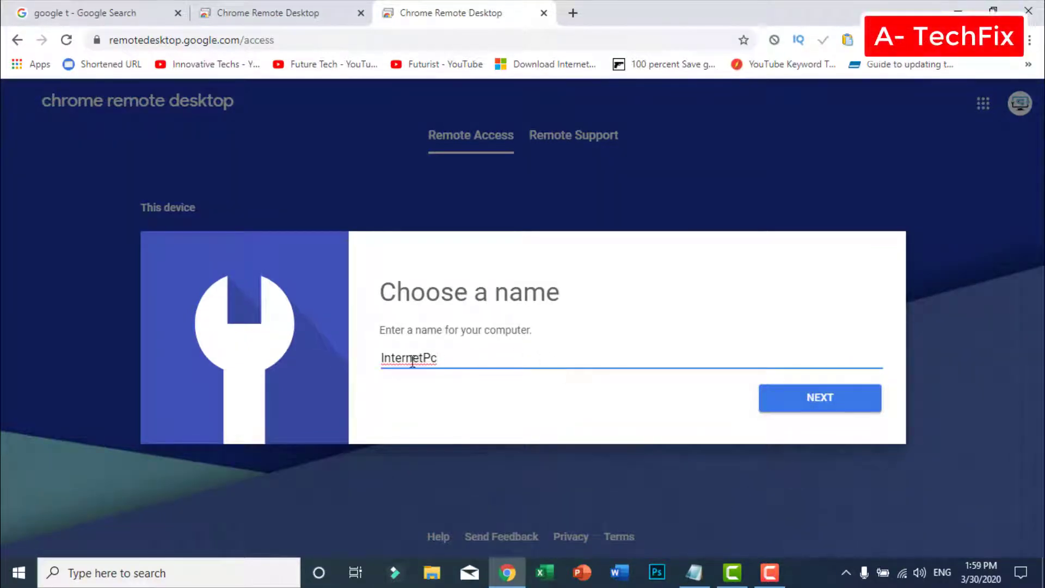
click(862, 402)
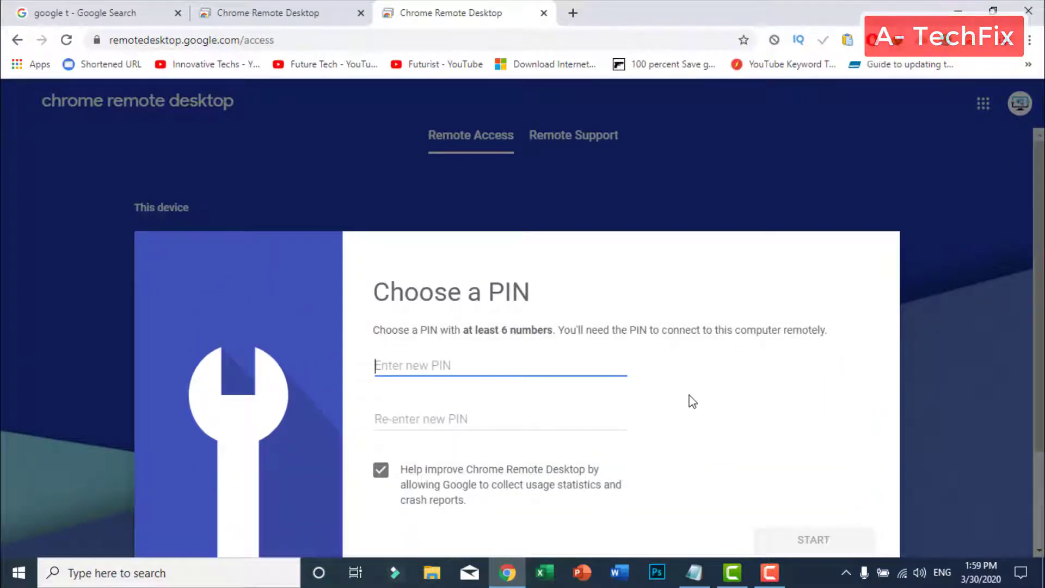
Enter and confirm a nine-digit PIN, then start remote access
scroll(692, 401, down, 1)
text(1234)
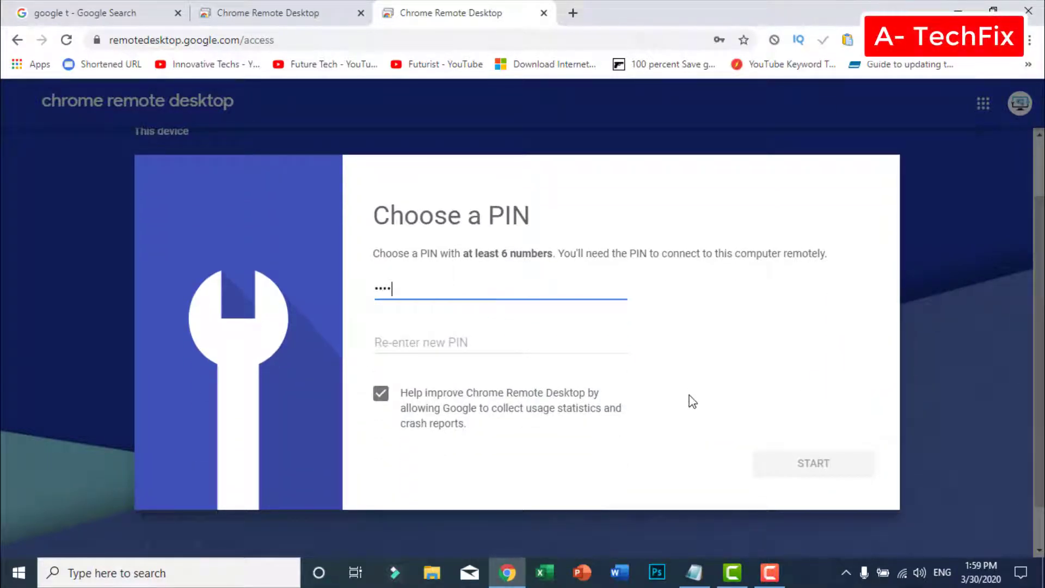
text(56789)
click(524, 342)
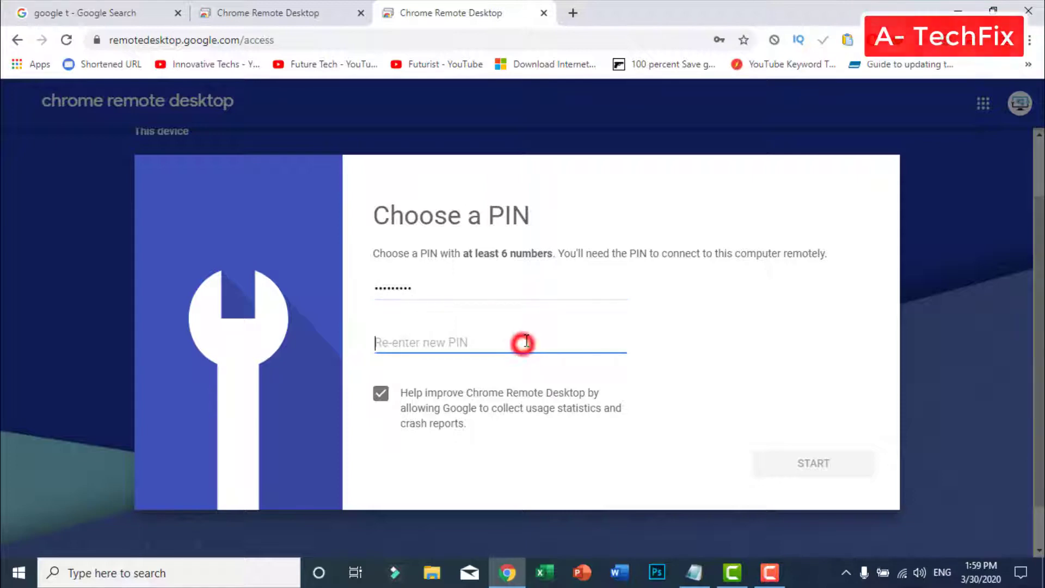
text(123456789)
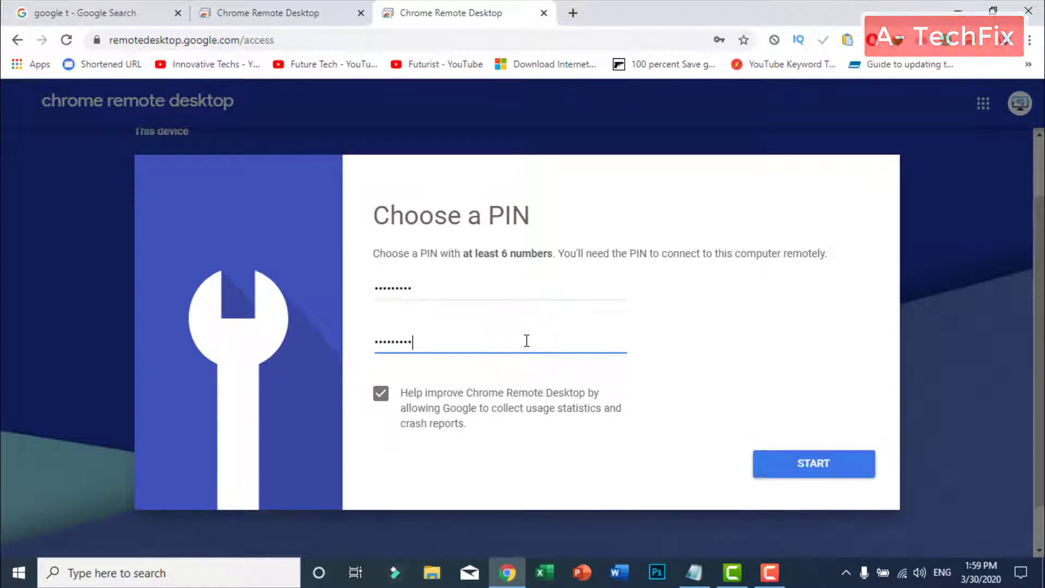
click(839, 469)
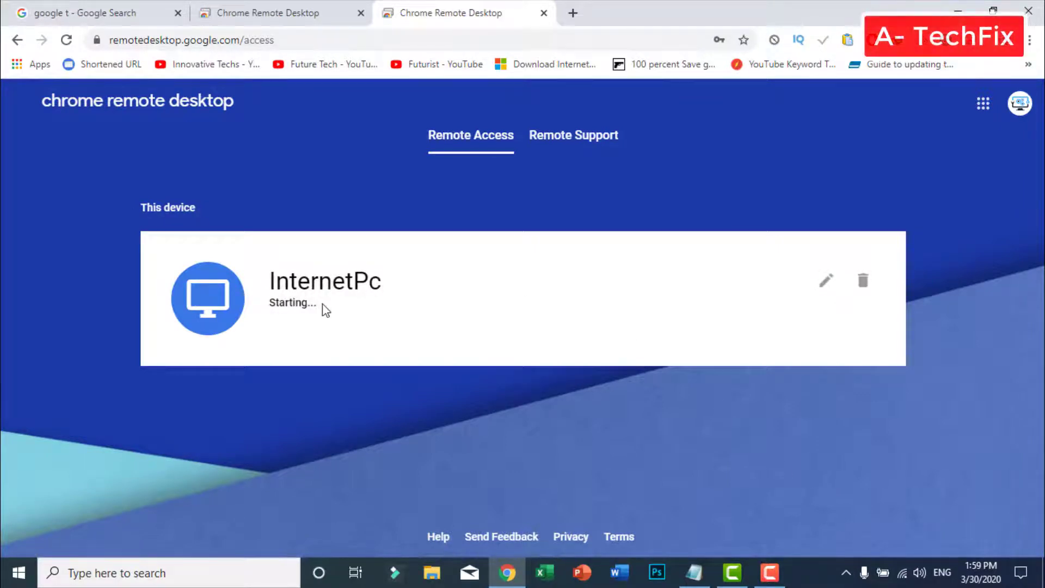
Close the duplicate Chrome Remote Desktop tab, confirm InternetPc is Online, then close Chrome
click(360, 13)
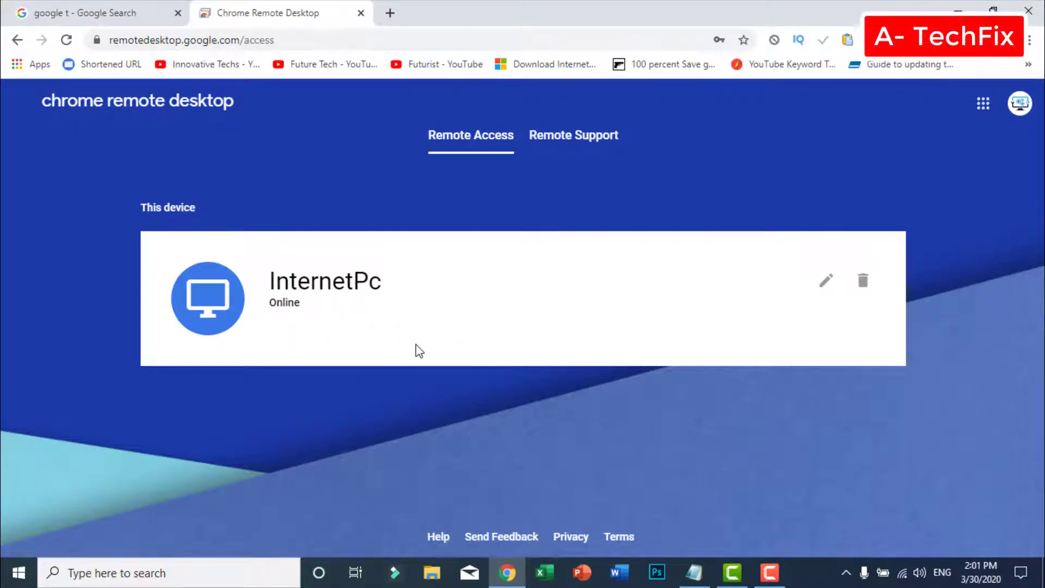
click(593, 138)
click(468, 136)
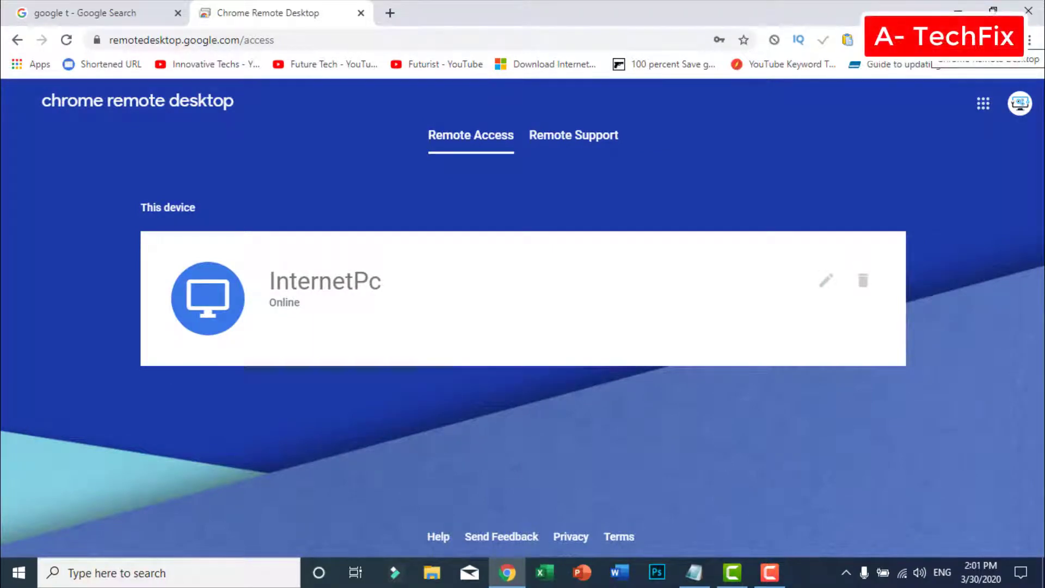
click(1034, 10)
click(720, 253)
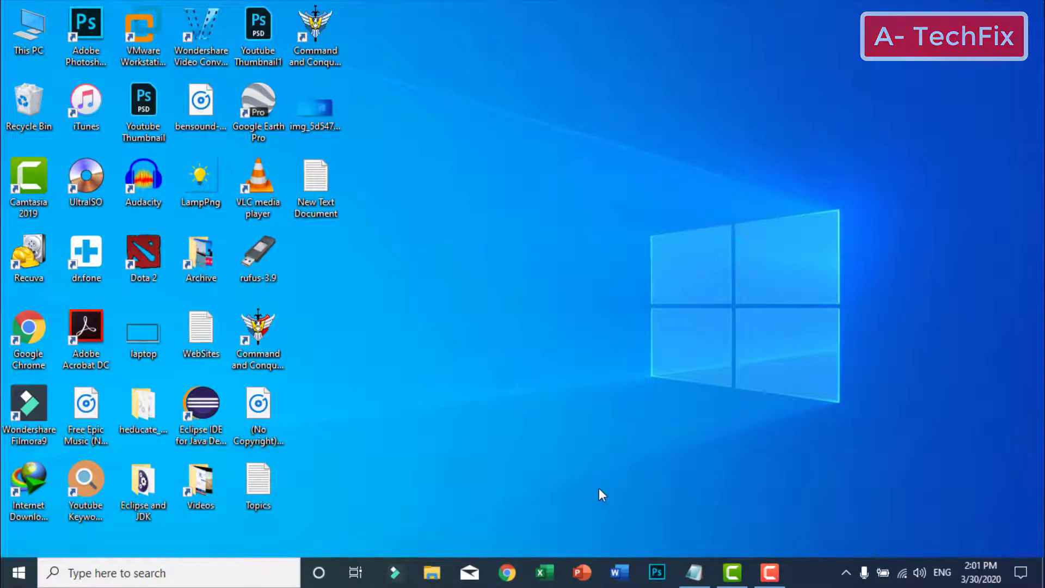
Reopen Chrome and launch Chrome Remote Desktop from its toolbar extension icon
click(507, 573)
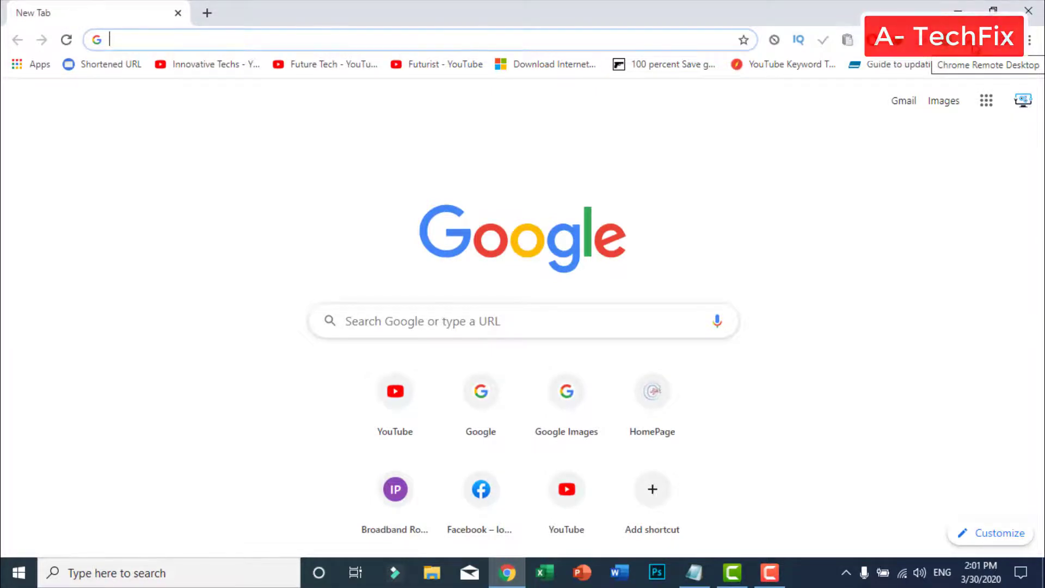
click(974, 43)
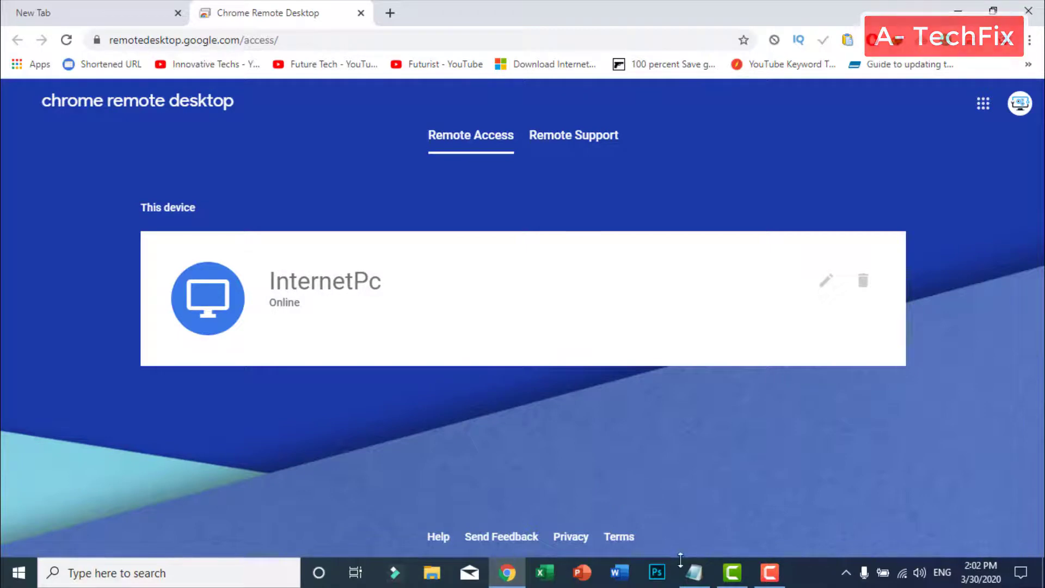
click(701, 580)
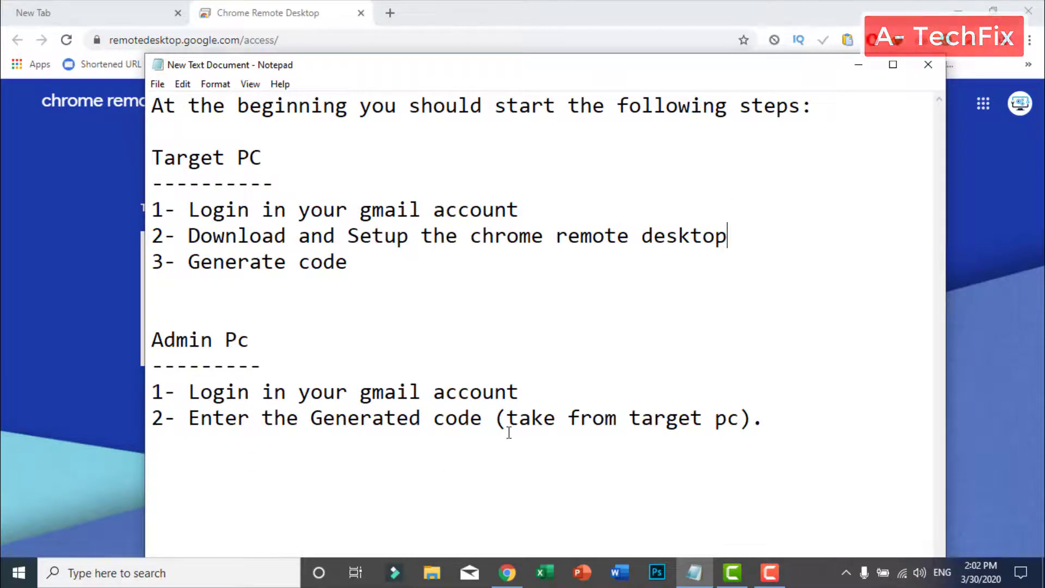
click(859, 65)
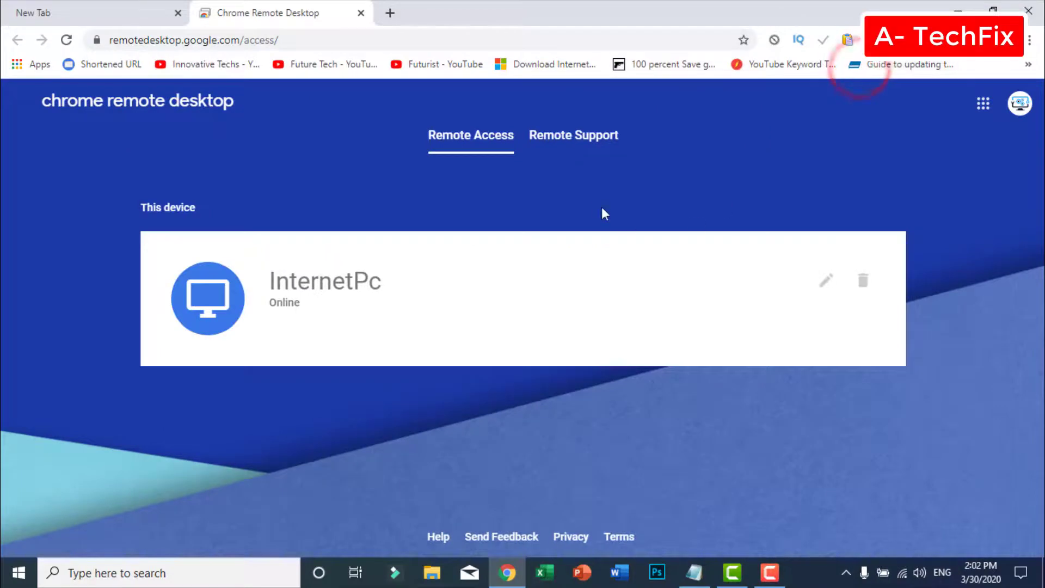
Generate a one-time access code on the Remote Support page
click(571, 146)
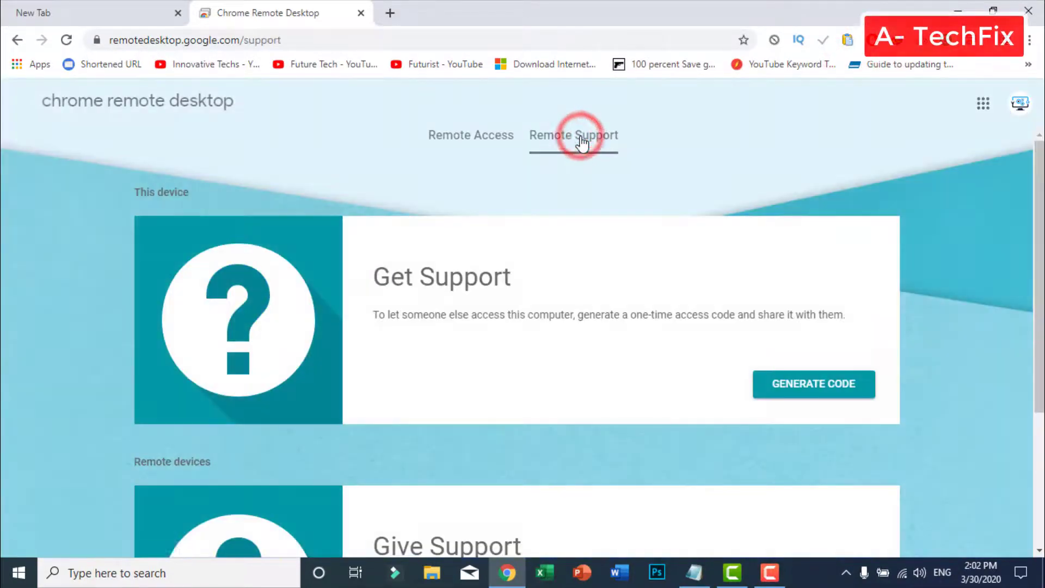
scroll(642, 304, down, 3)
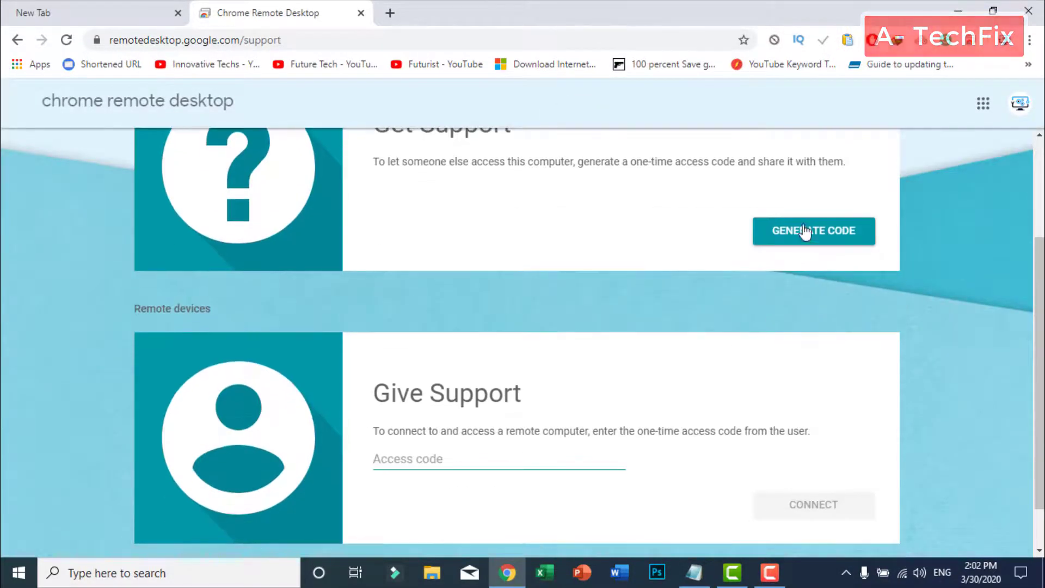
click(817, 229)
click(798, 294)
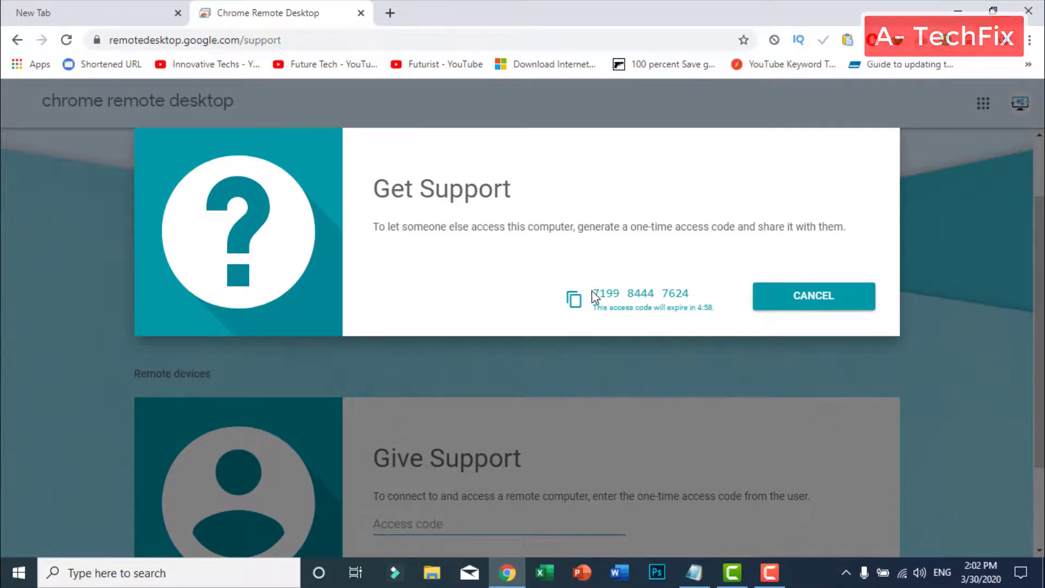
Select the access code, copy it to the clipboard, and dismiss the overlay
drag(593, 294, 694, 294)
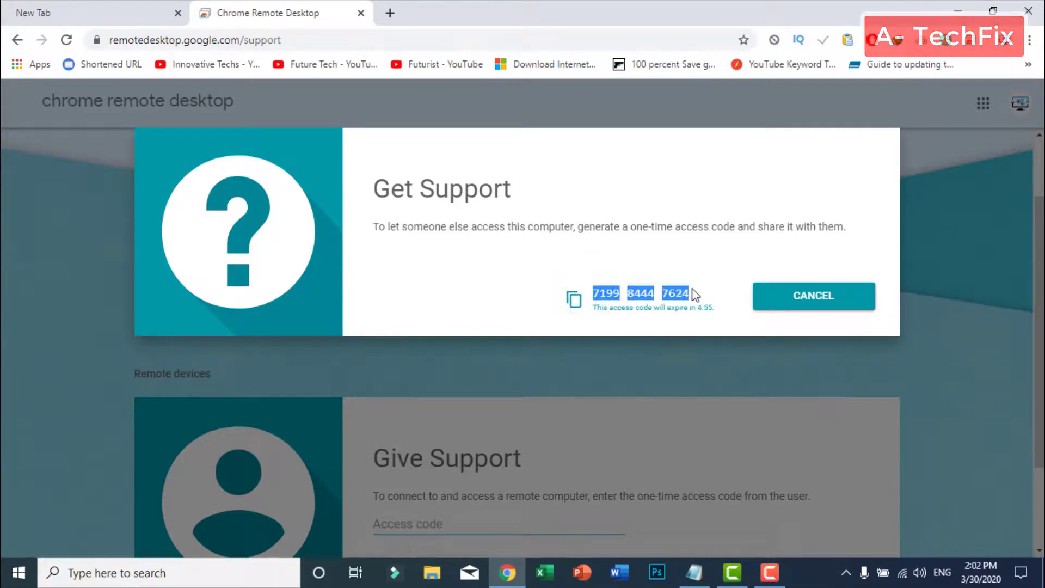
click(574, 300)
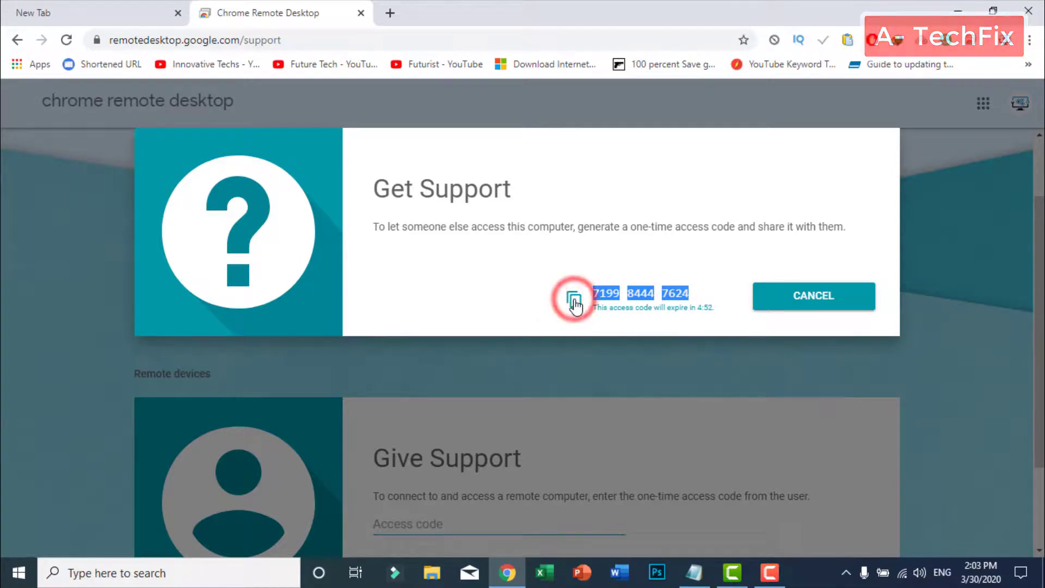
click(557, 368)
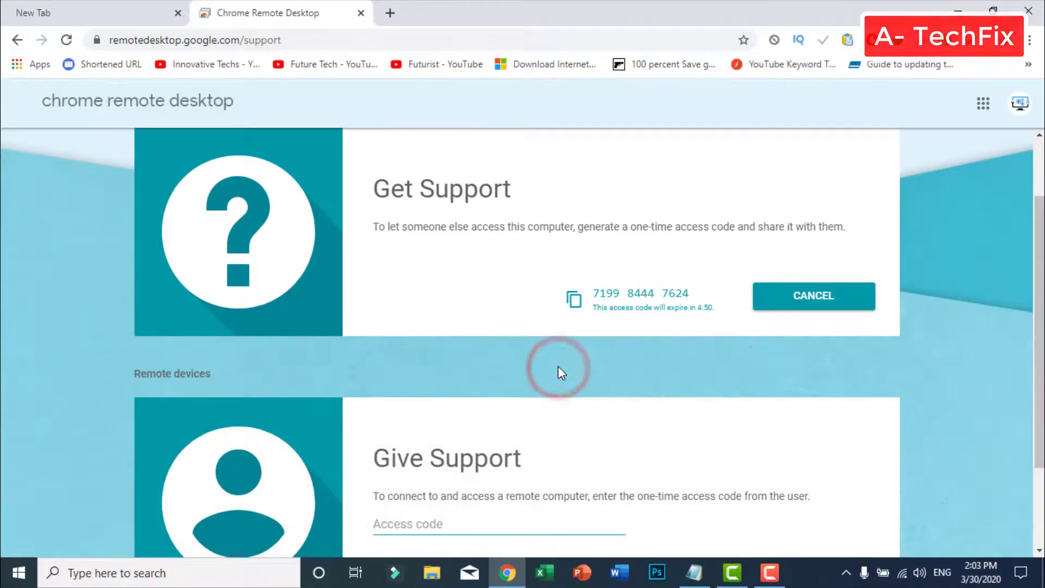
scroll(386, 301, down, 3)
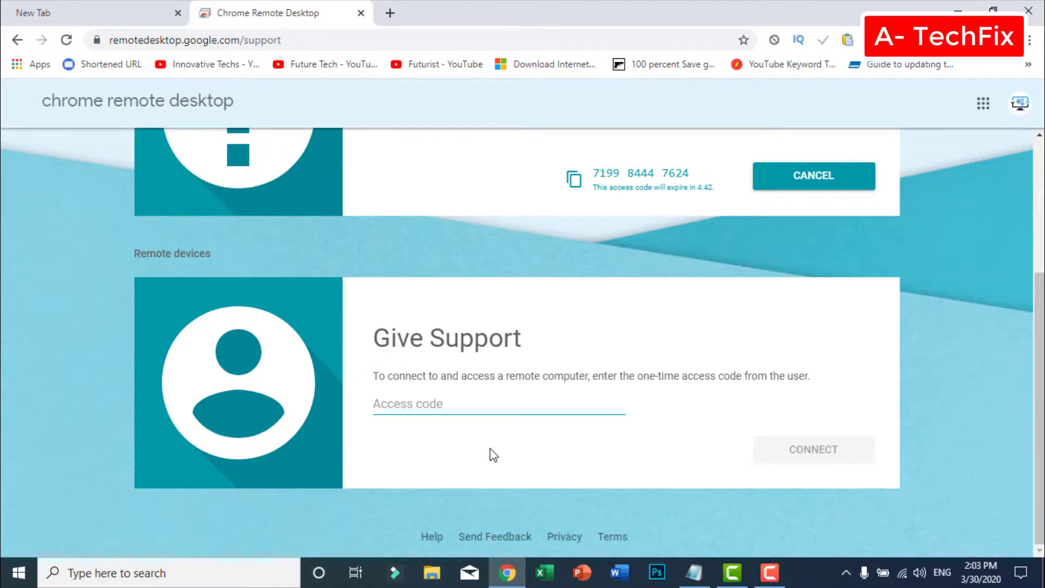
Paste the copied one-time access code into the Give Support access code field
click(466, 400)
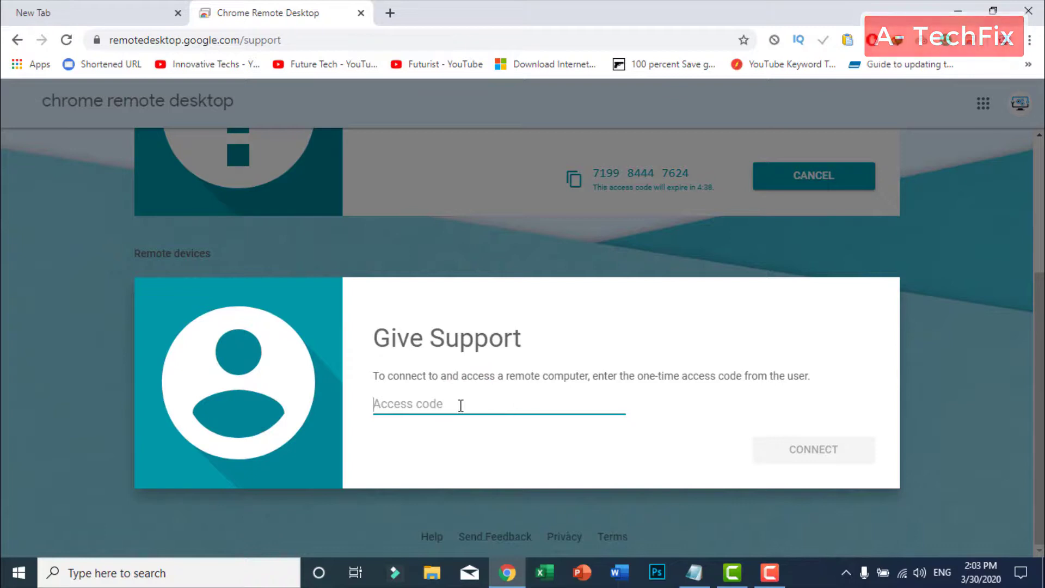
right_click(460, 405)
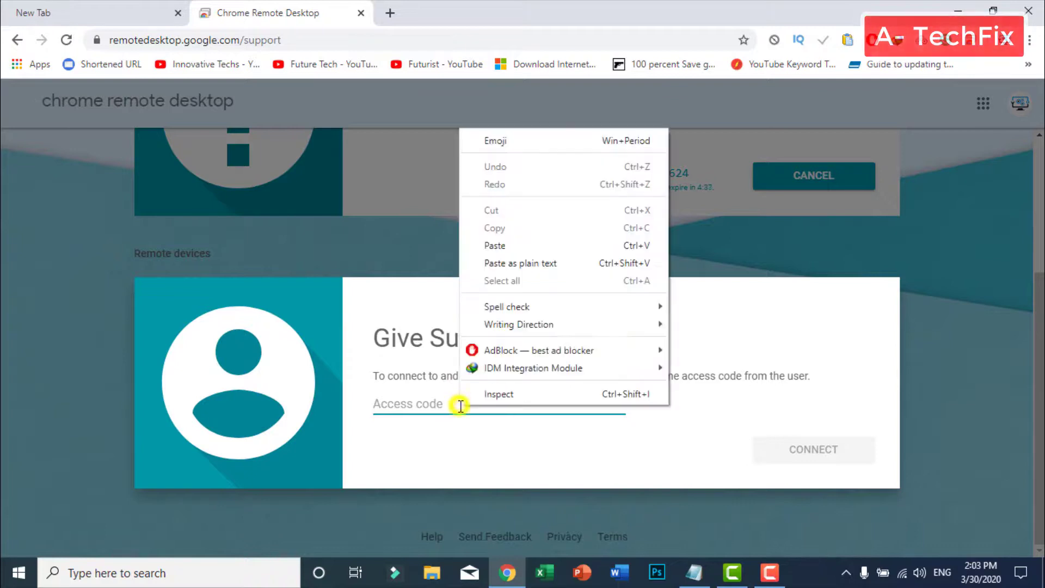
click(551, 246)
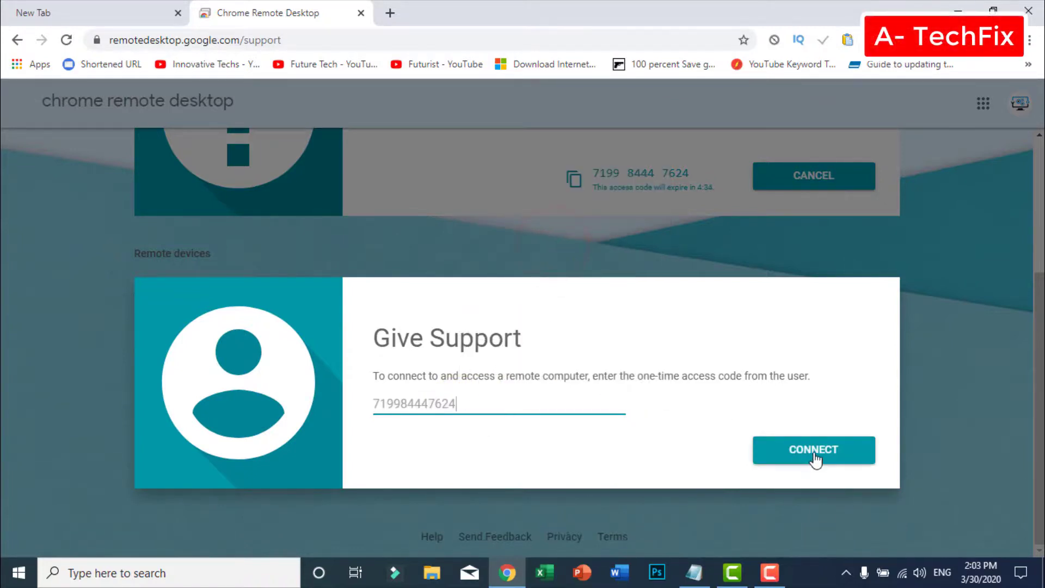
Dismiss the card overlay, move to the New Tab page, and minimize Chrome to the desktop
click(950, 392)
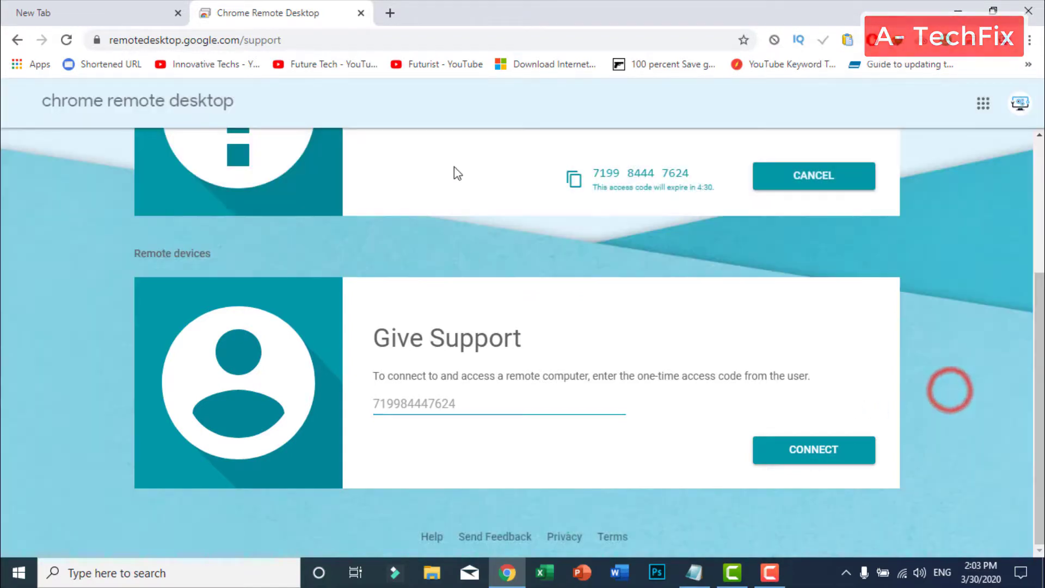
click(133, 10)
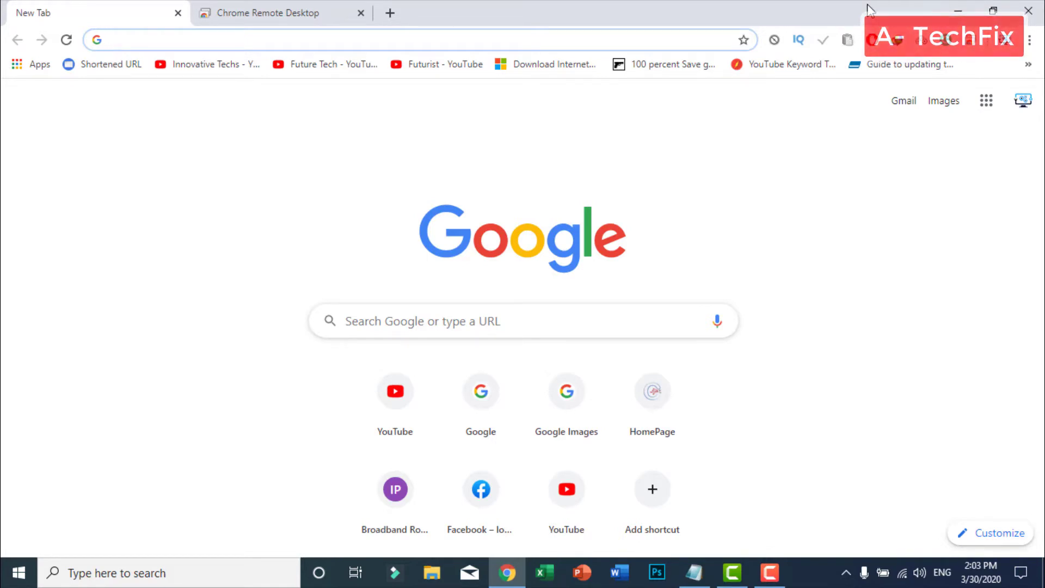
click(963, 7)
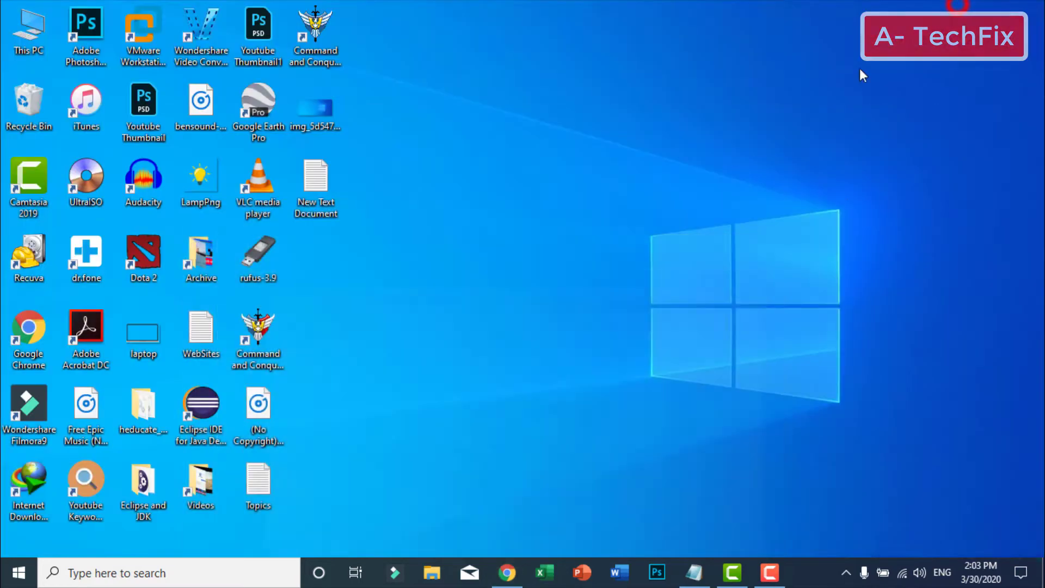